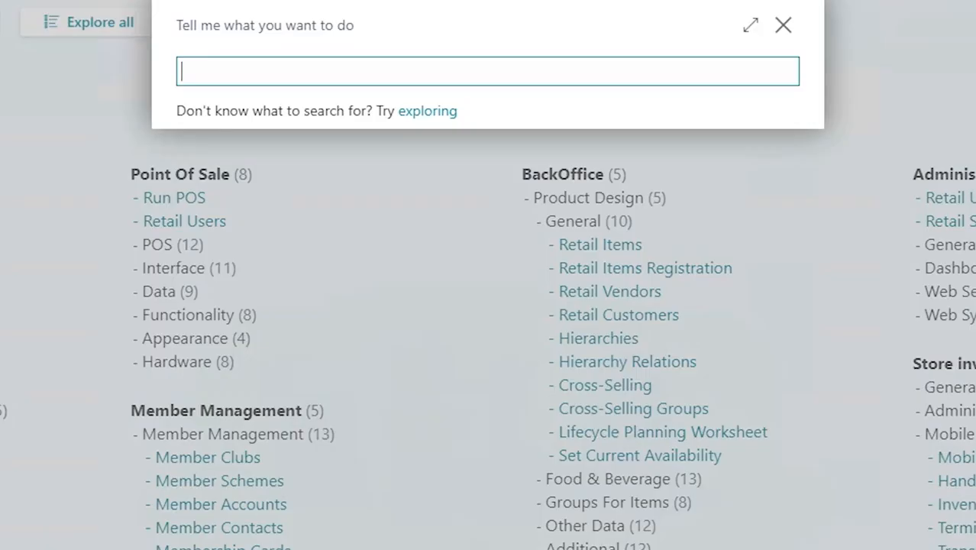
# - Search for "dynamic men", go to the POS Dynamic Menus list and open the LINDA LINE-4 menu for editing
pyautogui.write('ic men')
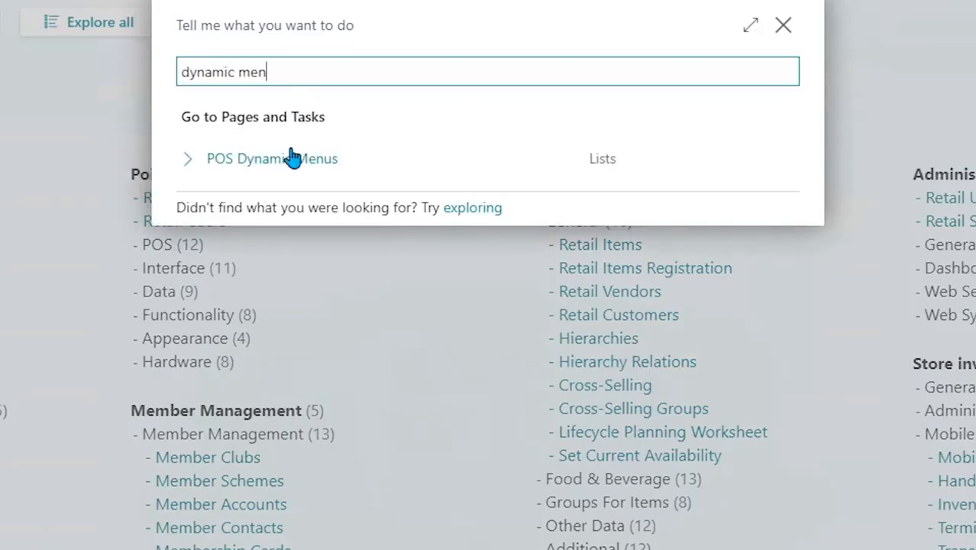
pyautogui.click(286, 166)
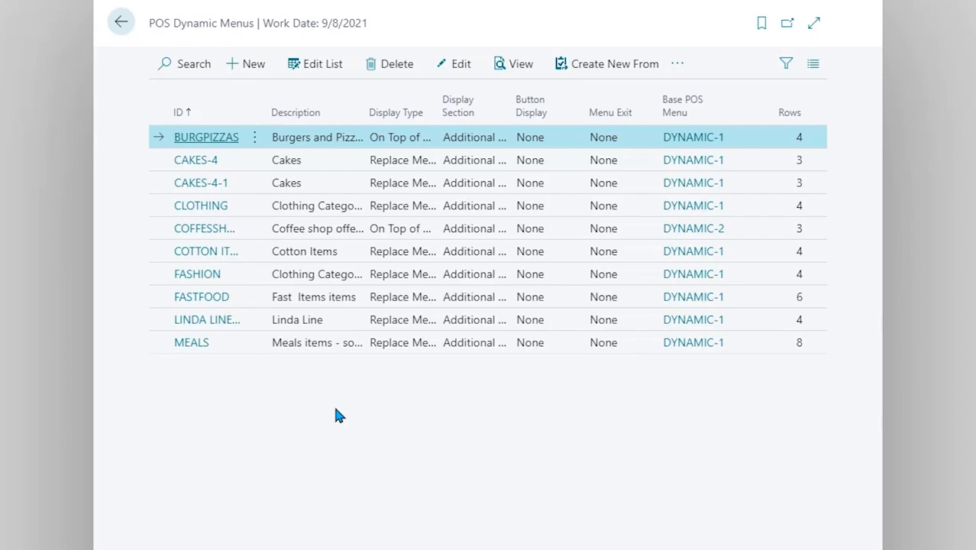
pyautogui.click(254, 321)
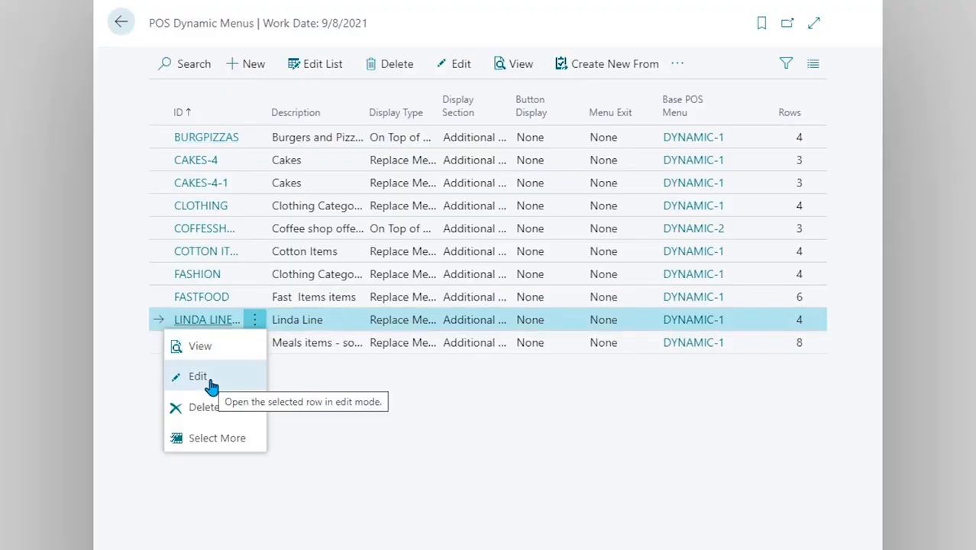
pyautogui.click(210, 385)
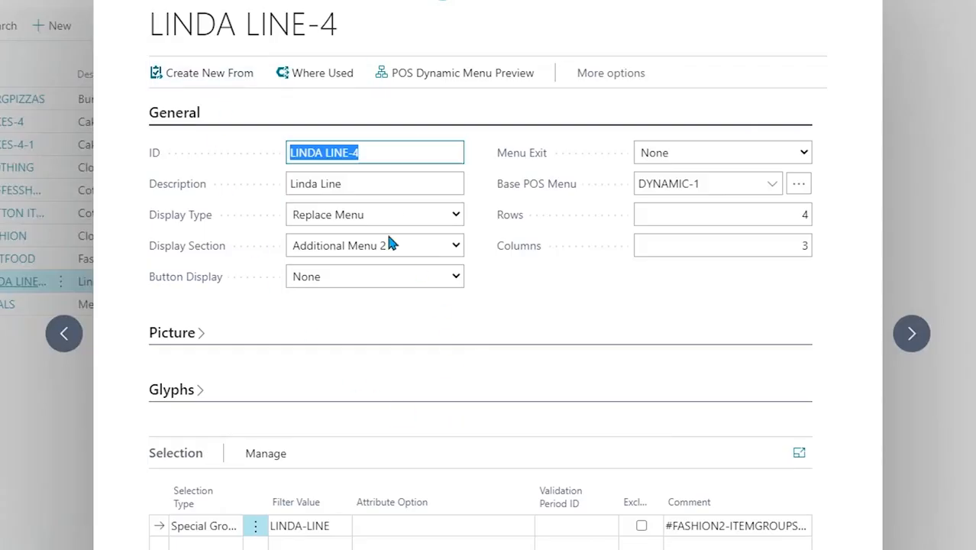
# - Examine the menu's general settings: the Description and the available choices for Display Type, Menu Exit and Base POS Menu
pyautogui.click(353, 186)
pyautogui.moveTo(339, 184); pyautogui.dragTo(267, 191)
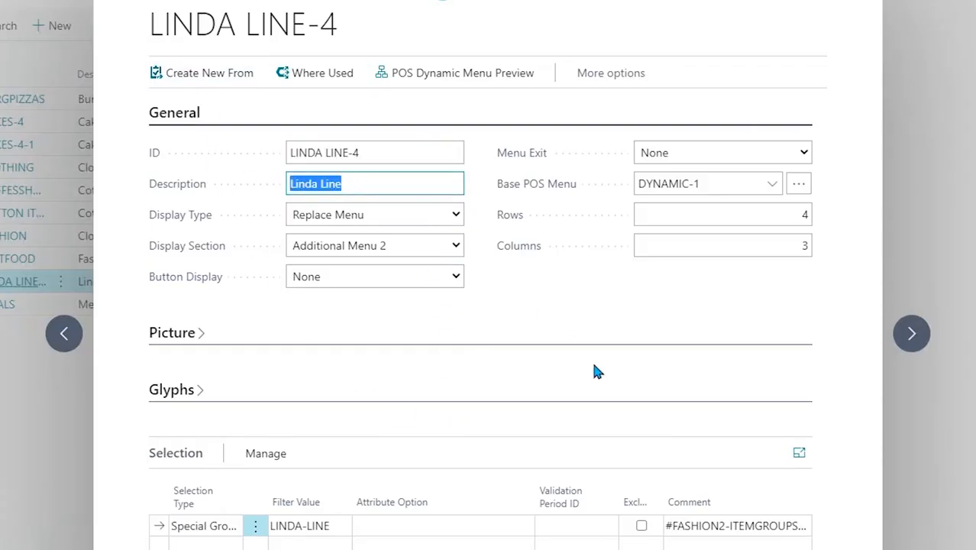
pyautogui.click(456, 216)
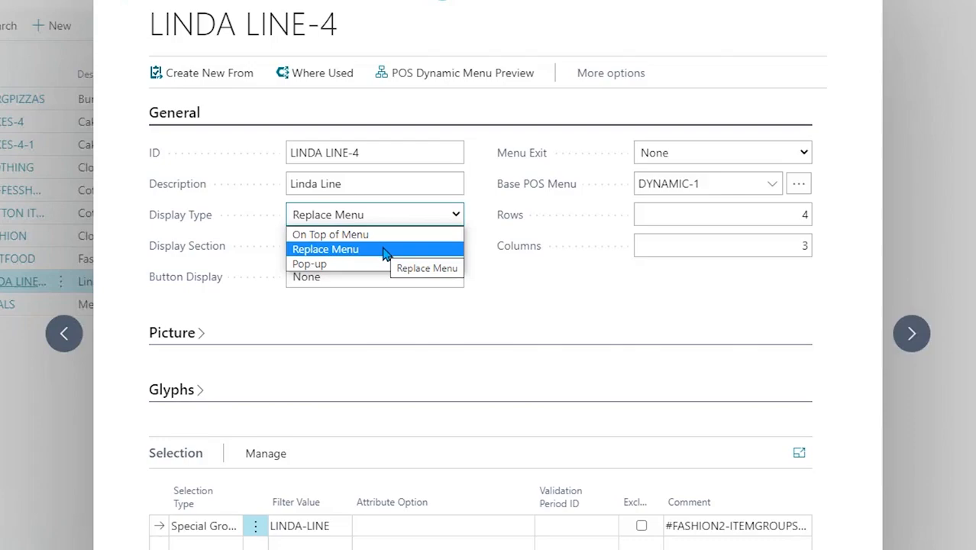
pyautogui.click(475, 226)
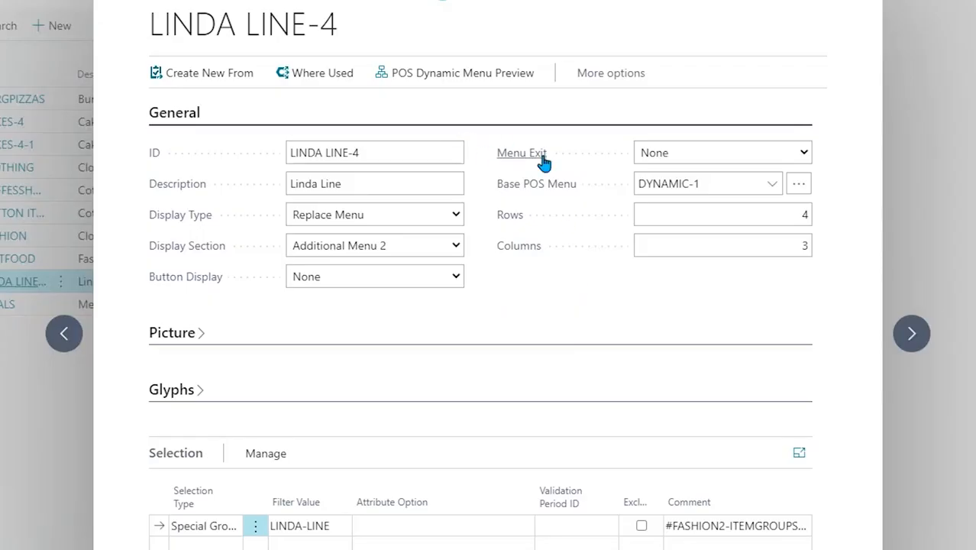
pyautogui.click(806, 152)
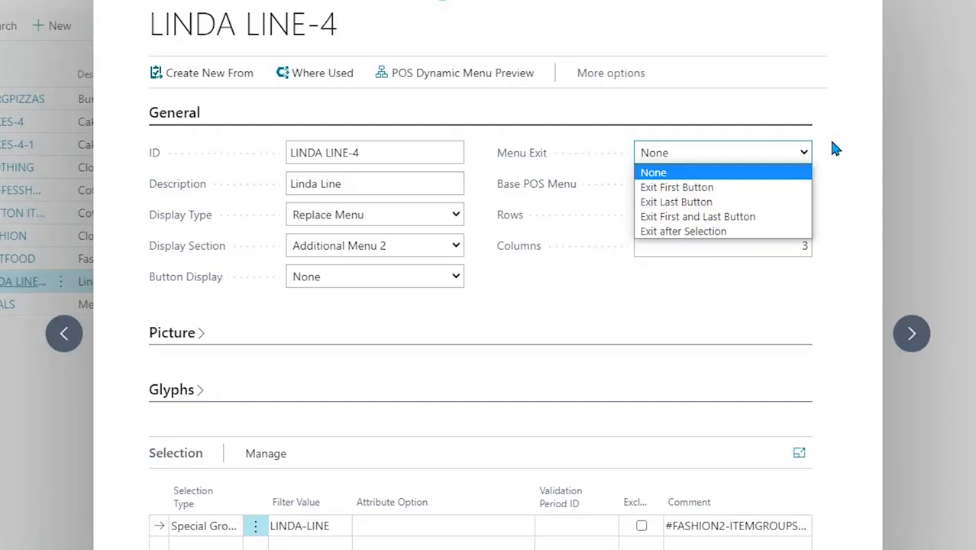
pyautogui.click(835, 149)
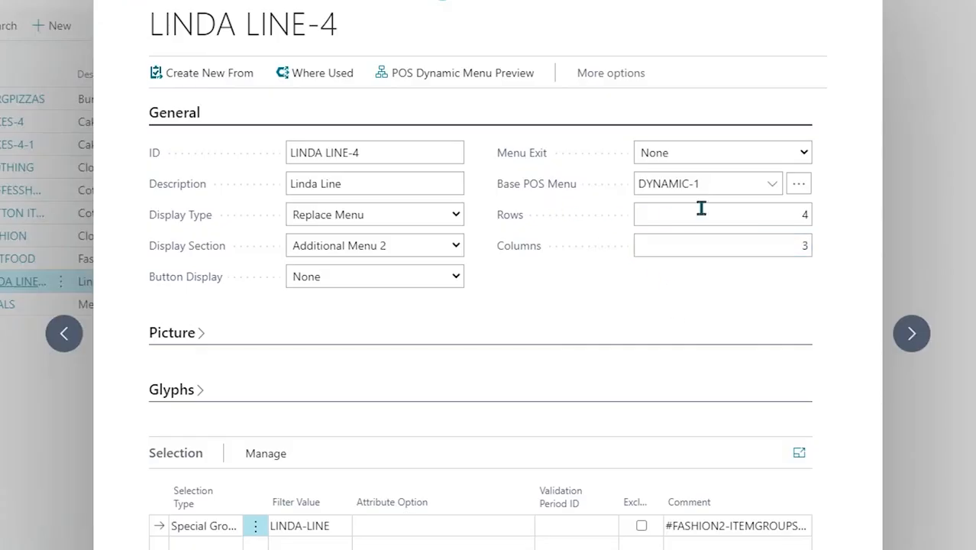
pyautogui.click(773, 187)
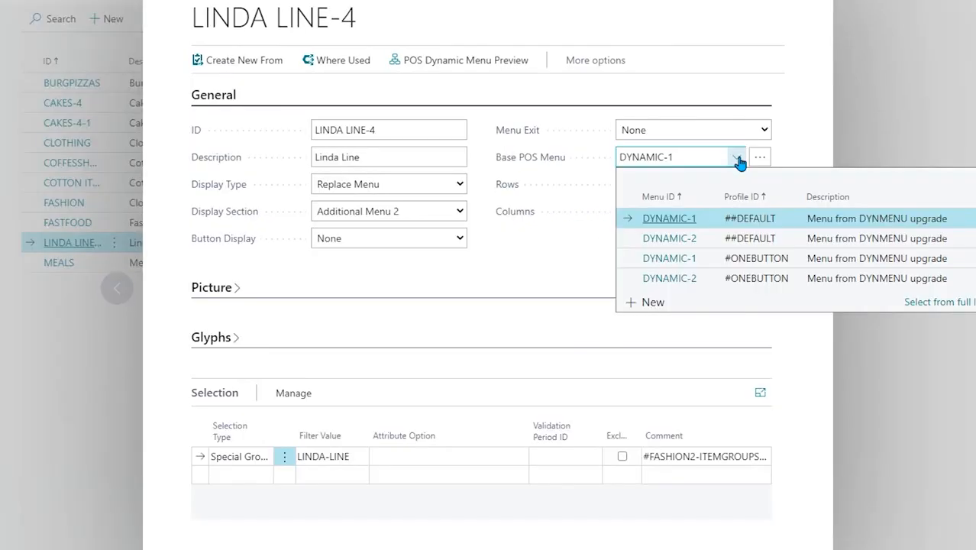
pyautogui.click(782, 153)
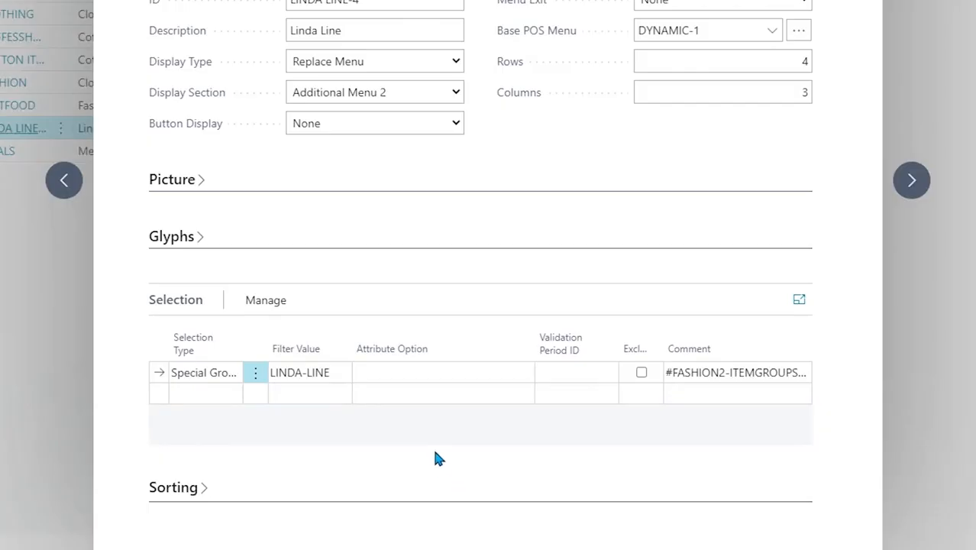
# - Examine the Selection line for LINDA-LINE, including the Selection Type choices, Filter Value, Attribute Option and Validation Period ID
pyautogui.click(236, 383)
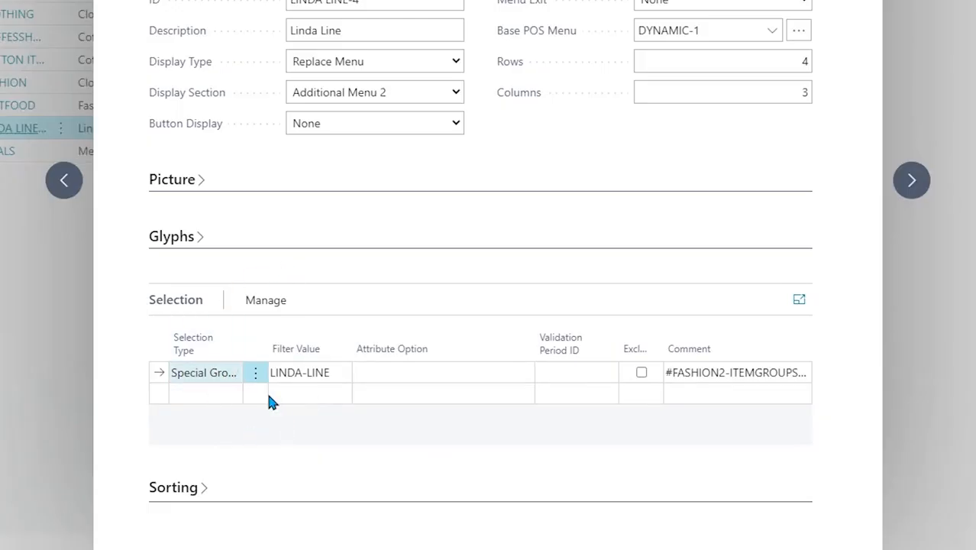
pyautogui.click(211, 379)
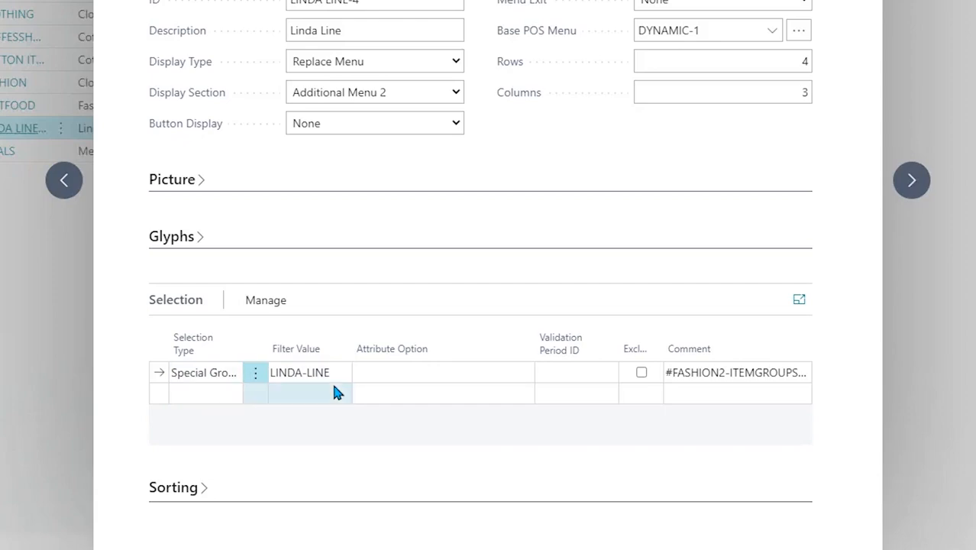
pyautogui.click(235, 375)
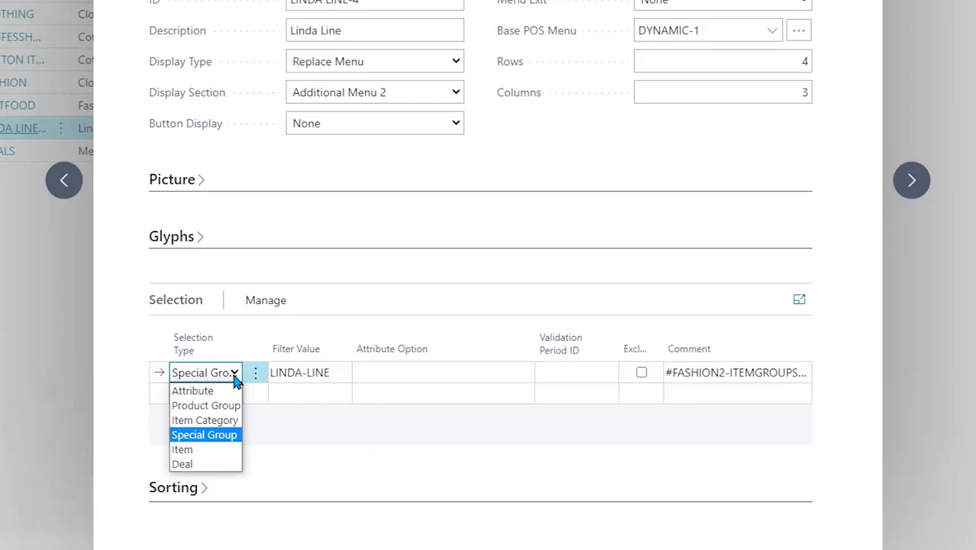
pyautogui.click(603, 467)
pyautogui.click(306, 372)
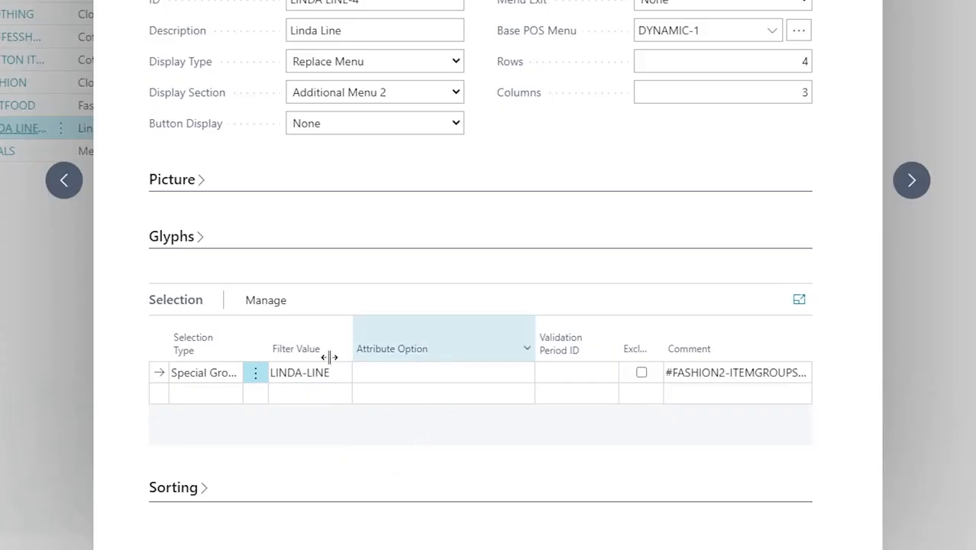
pyautogui.click(453, 377)
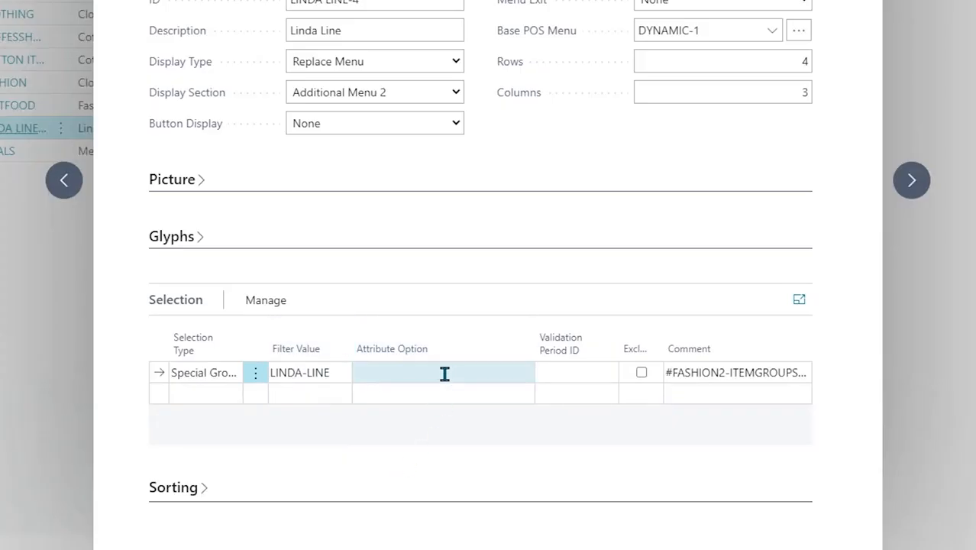
pyautogui.click(606, 453)
pyautogui.click(555, 368)
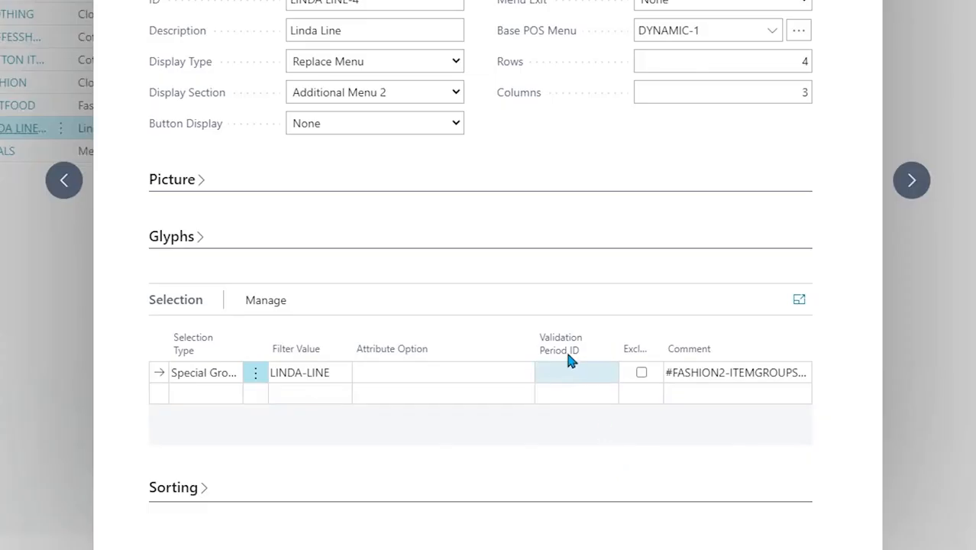
pyautogui.click(570, 384)
pyautogui.click(622, 441)
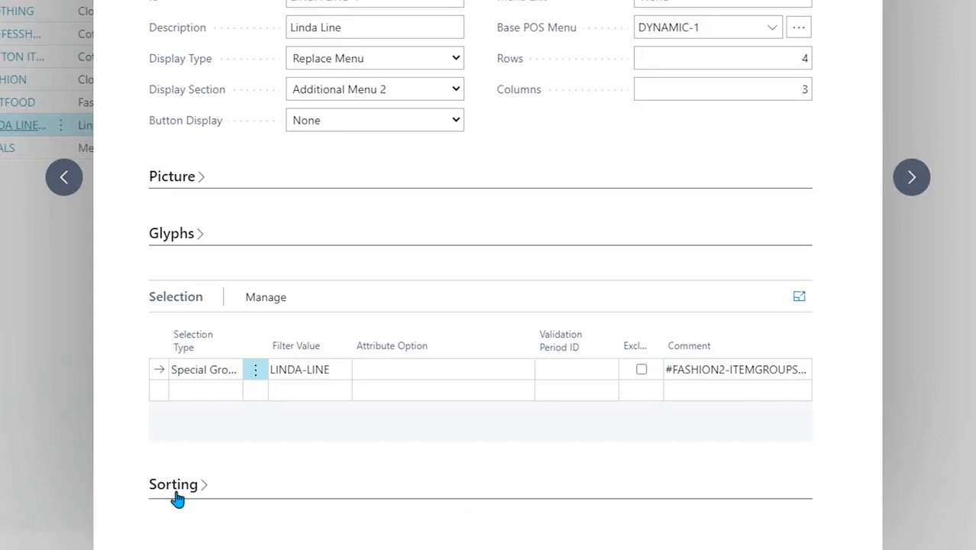
# - Expand the Sorting section and review the Sorted By and Group Sorting By choices on the Item Category line
pyautogui.click(177, 489)
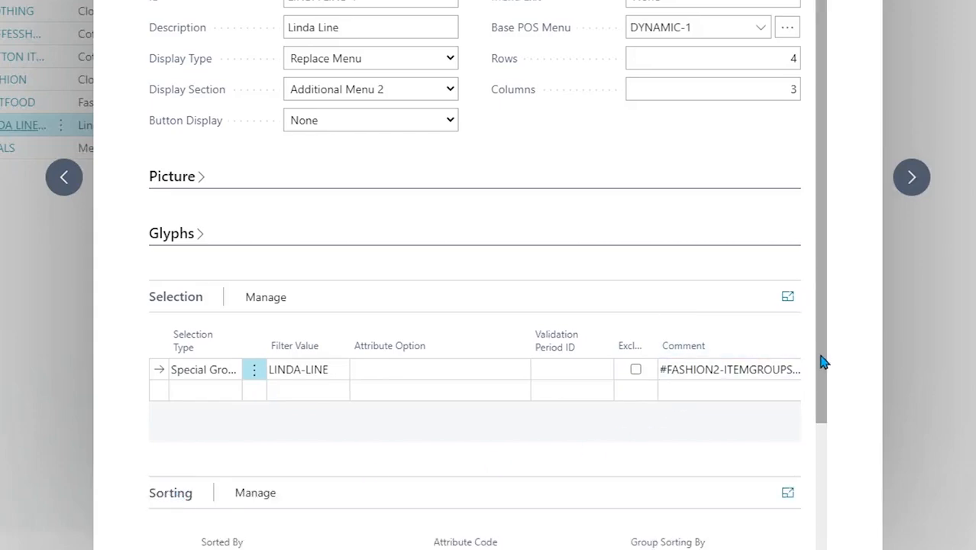
pyautogui.moveTo(820, 360); pyautogui.dragTo(828, 506)
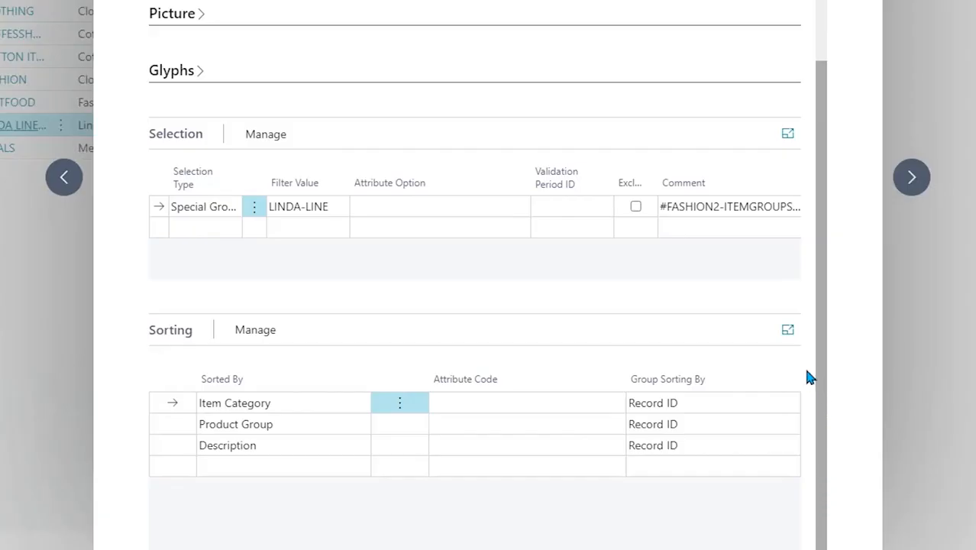
pyautogui.click(319, 404)
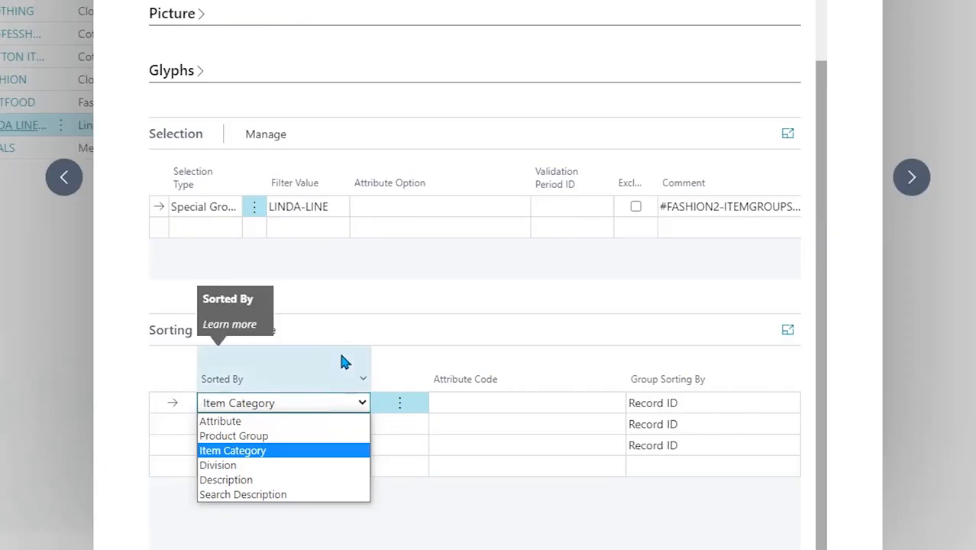
pyautogui.click(822, 498)
pyautogui.moveTo(821, 434); pyautogui.dragTo(817, 427)
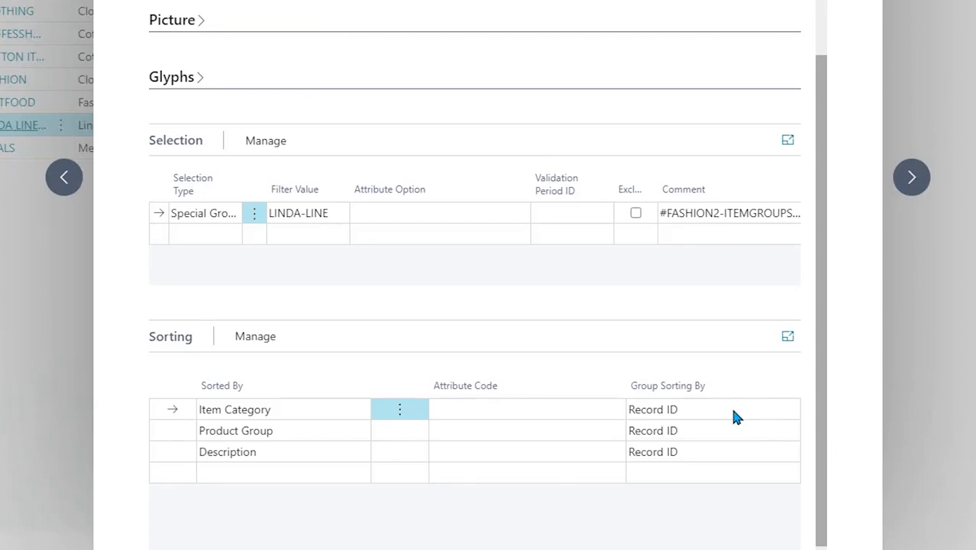
pyautogui.click(733, 410)
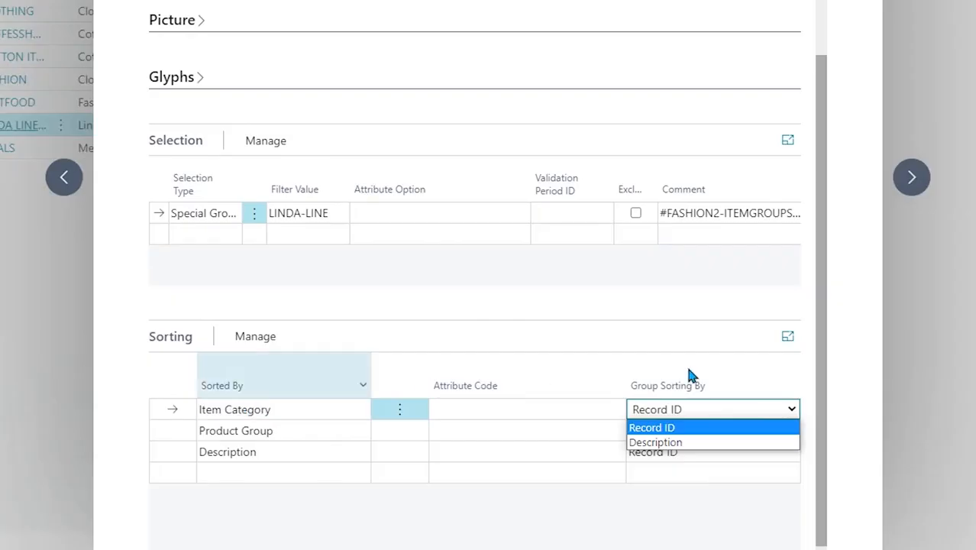
pyautogui.click(824, 377)
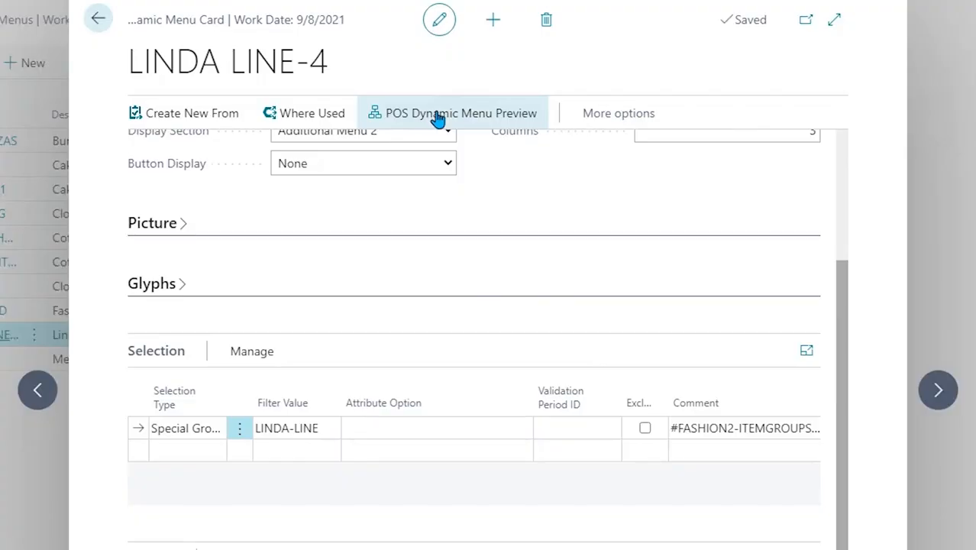
# - Preview the dynamic menu's structure for store S0001, Cronus Super Market South
pyautogui.click(439, 116)
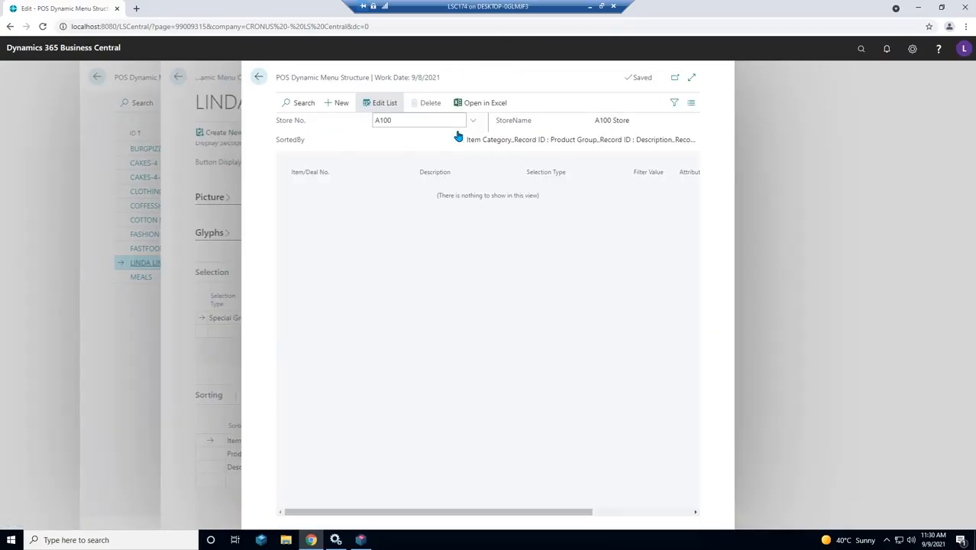
pyautogui.click(453, 120)
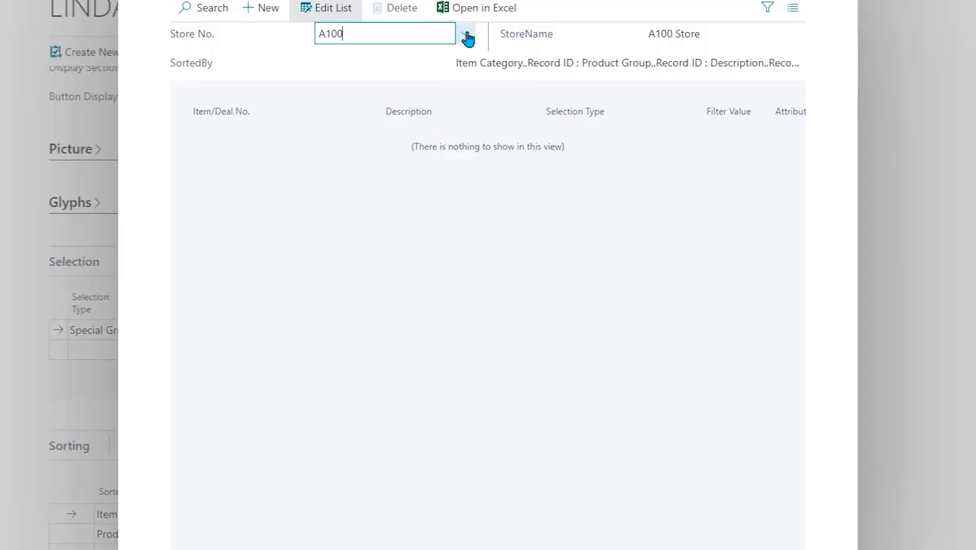
pyautogui.click(473, 124)
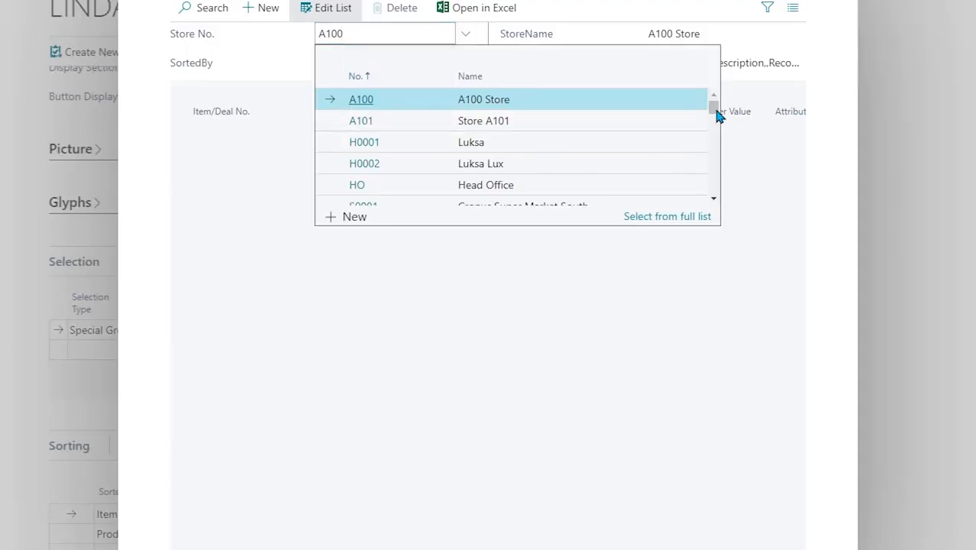
pyautogui.moveTo(715, 113)
pyautogui.mouseDown()
pyautogui.moveTo(718, 128)
pyautogui.moveTo(718, 113)
pyautogui.mouseUp()
pyautogui.click(713, 199)
pyautogui.click(713, 198)
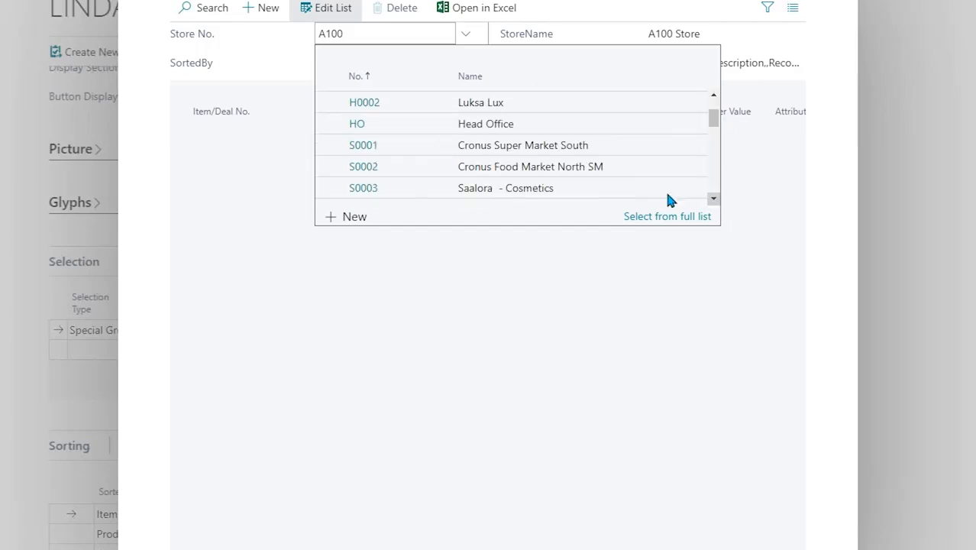
pyautogui.click(405, 147)
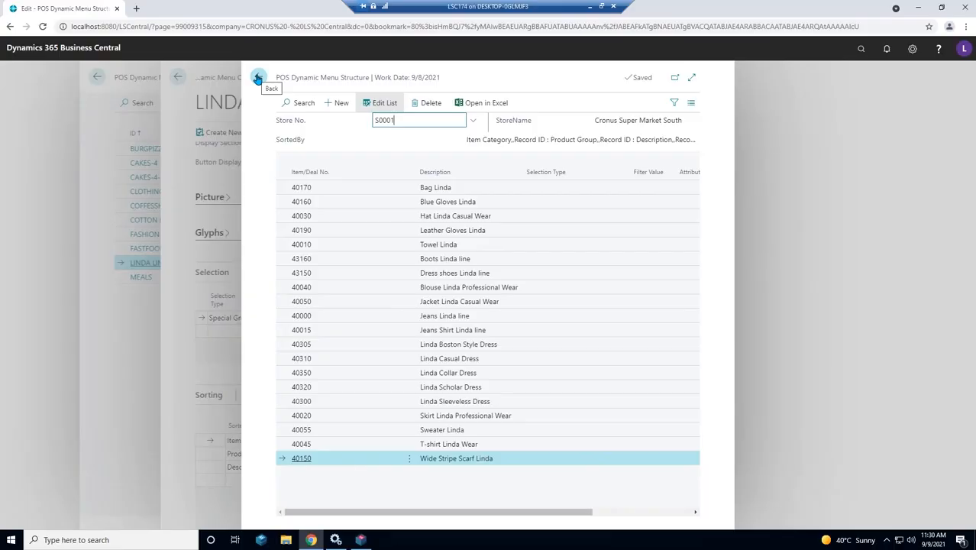
# - Close the preview, the LINDA LINE-4 card and the dynamic menu list to return to the LS Central home page
pyautogui.click(257, 79)
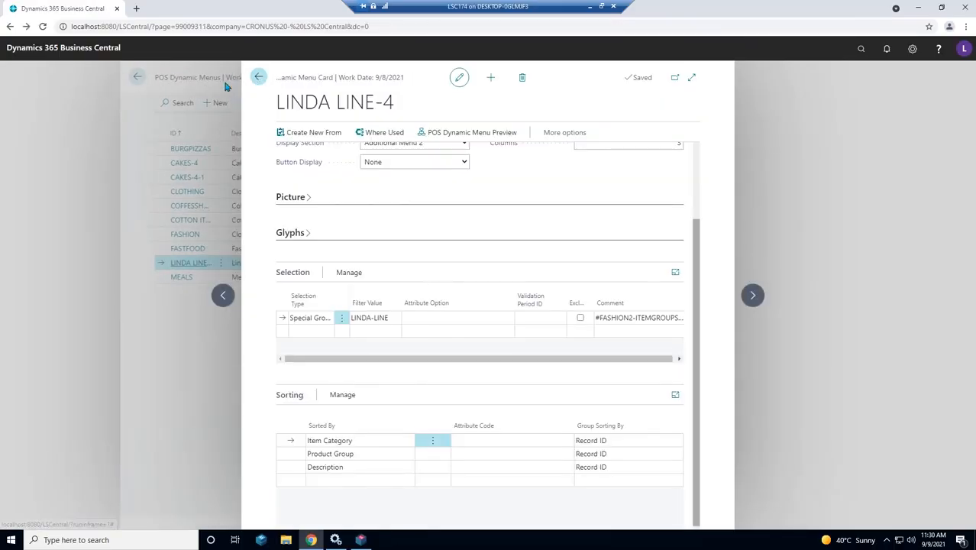
pyautogui.click(259, 80)
pyautogui.click(259, 78)
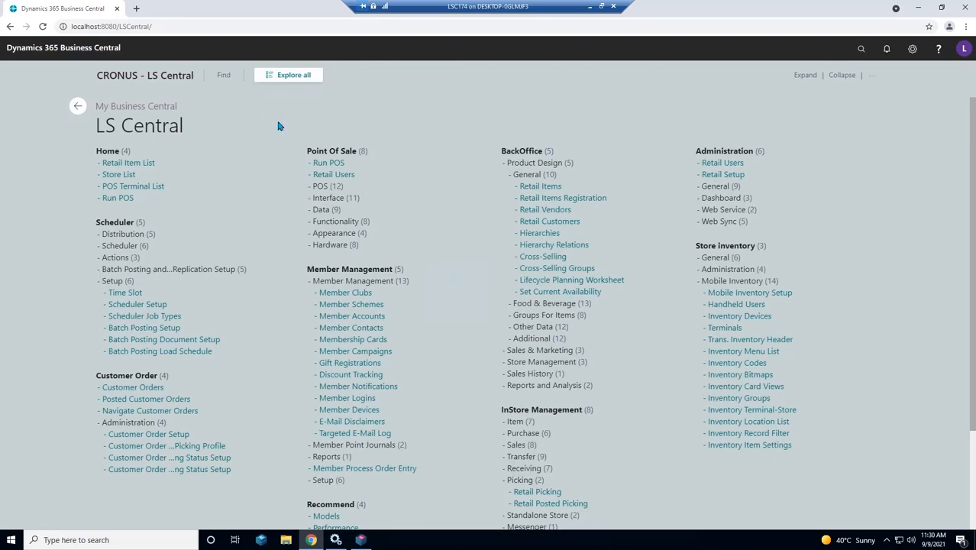
# - Run the POS, log on with the 60 Fashion staff preset and show the Men items menu
pyautogui.click(328, 168)
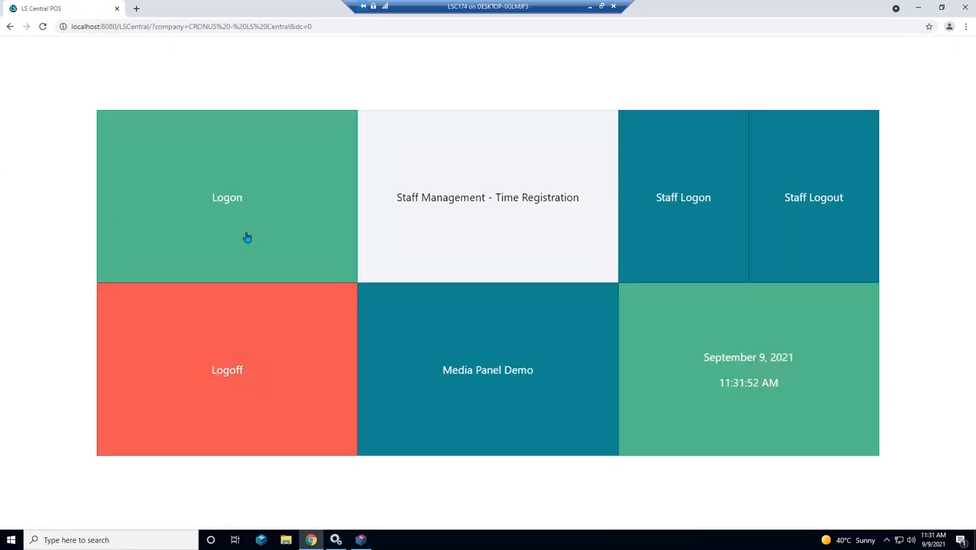
pyautogui.click(247, 237)
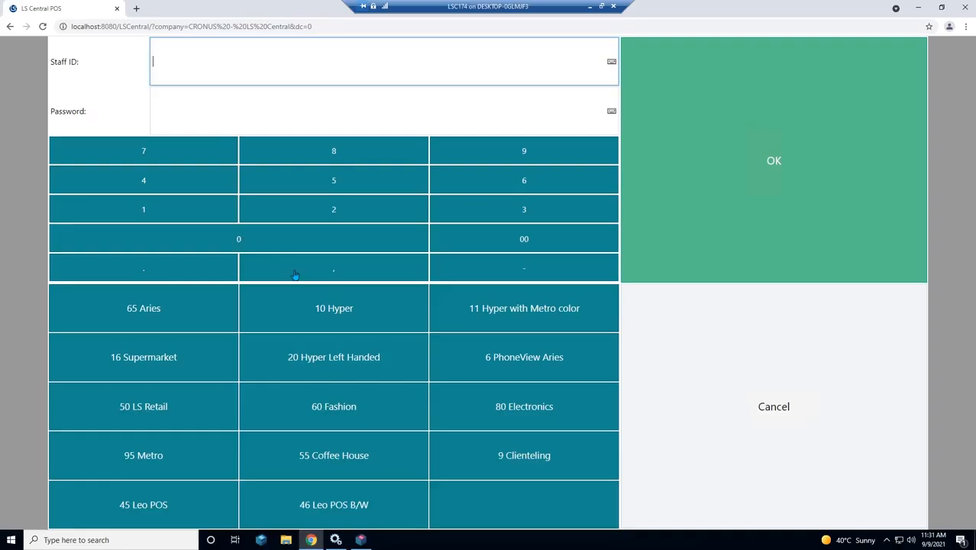
pyautogui.click(337, 412)
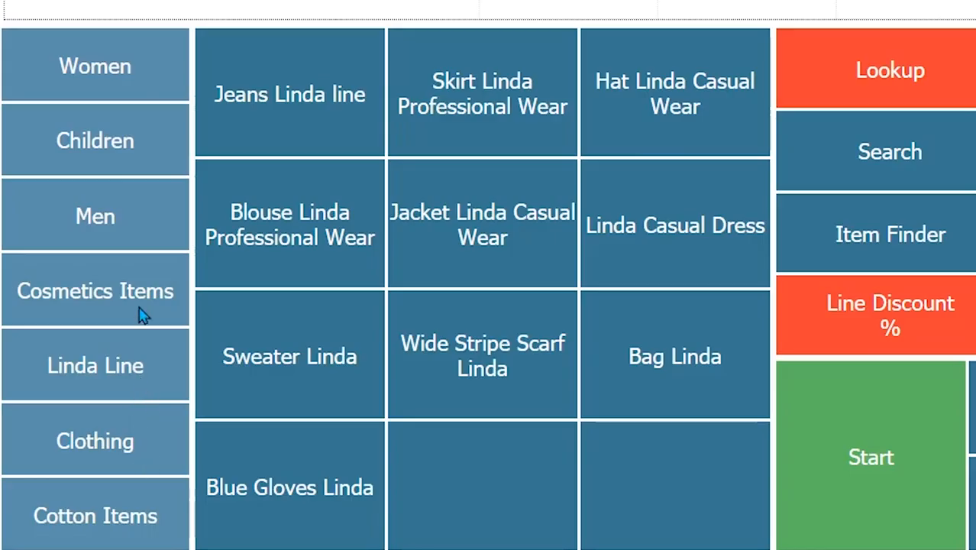
pyautogui.click(126, 233)
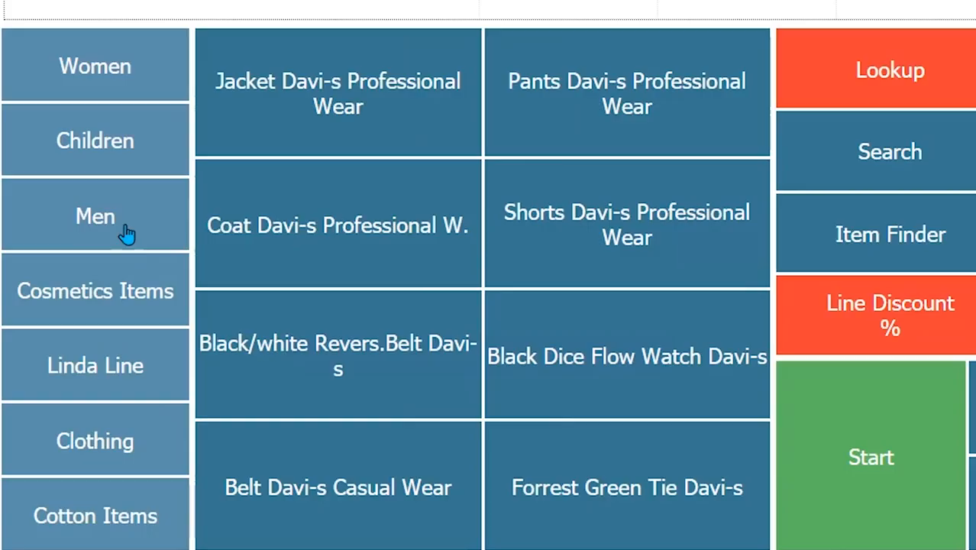